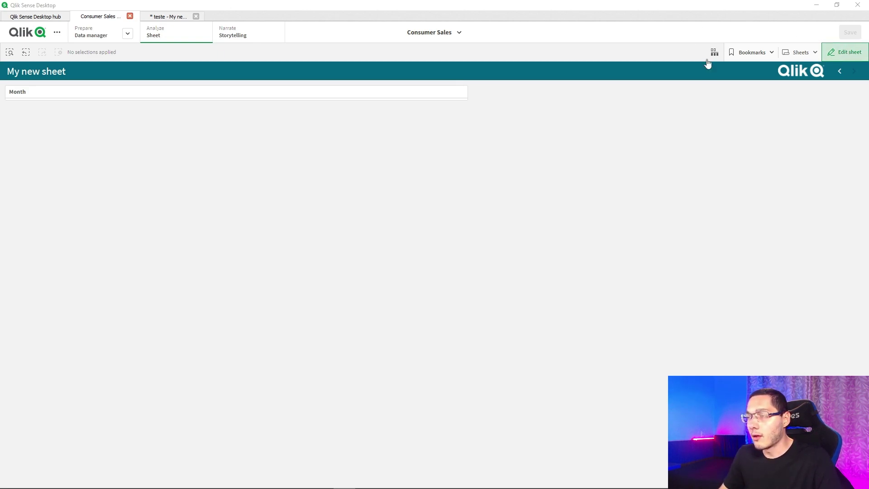
# - Select Jan and Feb in the Month filter
pyautogui.click(238, 92)
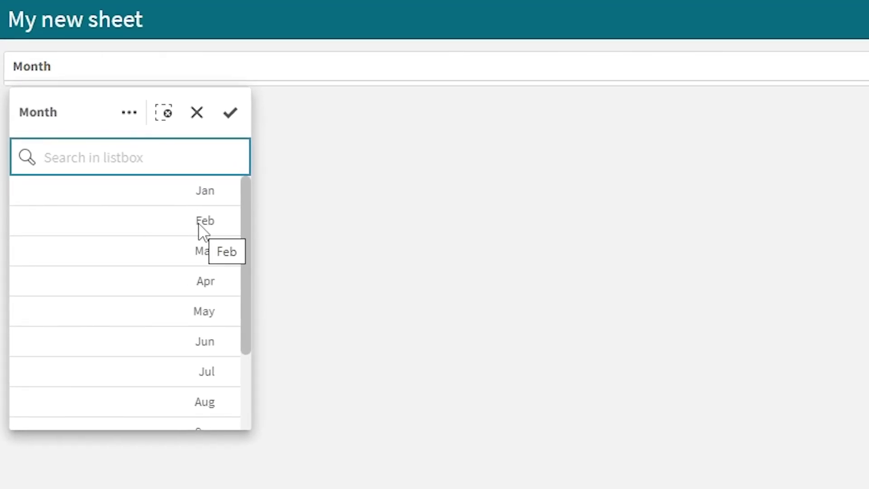
pyautogui.click(192, 189)
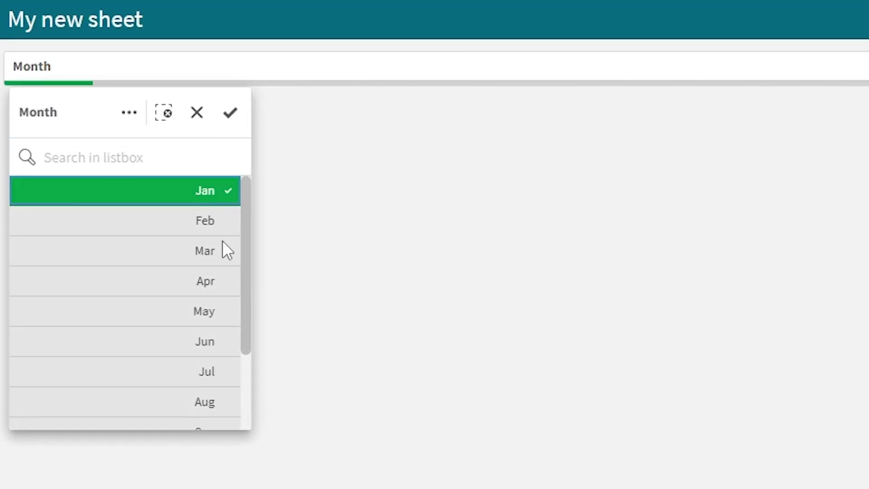
pyautogui.click(205, 220)
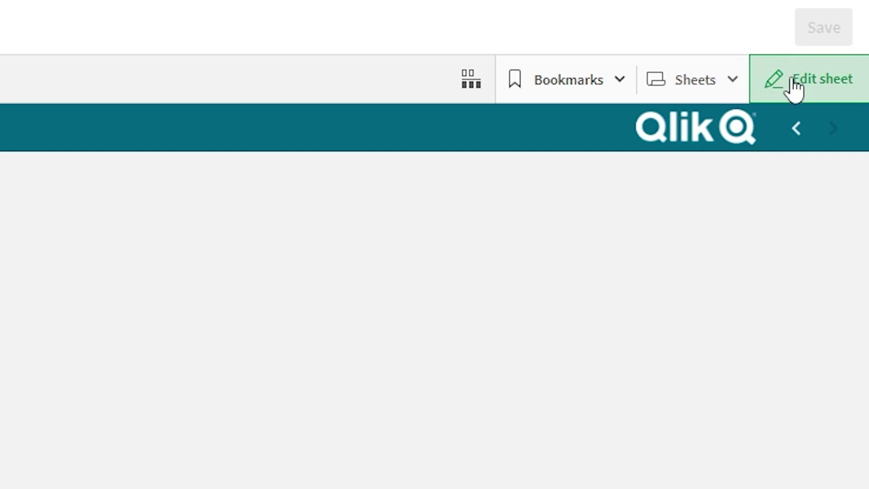
# - In edit mode, add a KPI chart with the measure GetSelectedCount(Month)
pyautogui.click(792, 89)
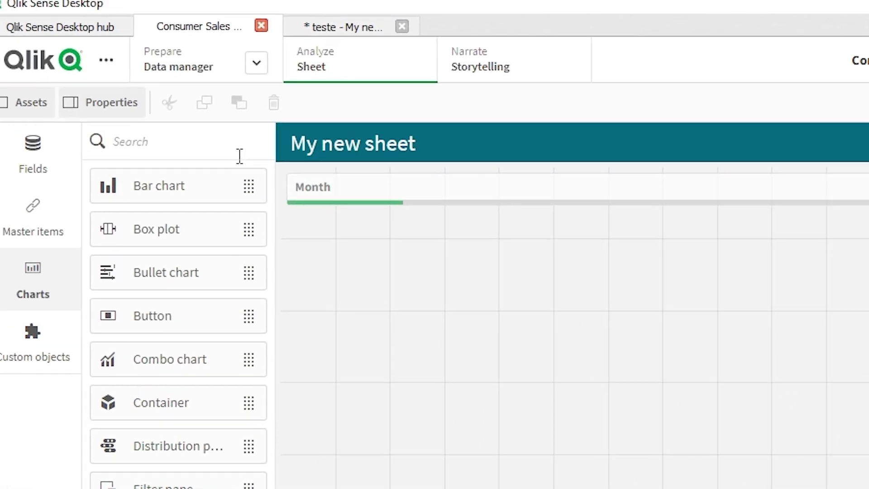
pyautogui.click(120, 131)
pyautogui.write('kp')
pyautogui.doubleClick(254, 203)
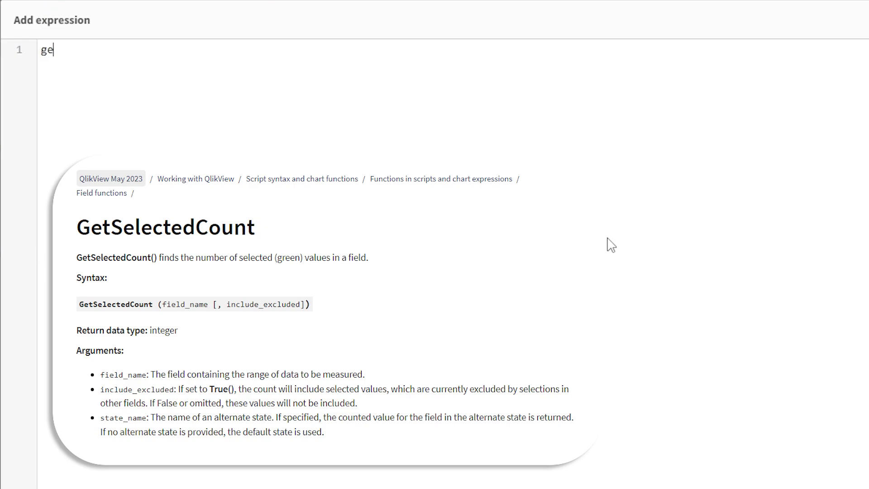
pyautogui.write('getse')
pyautogui.press('Return')
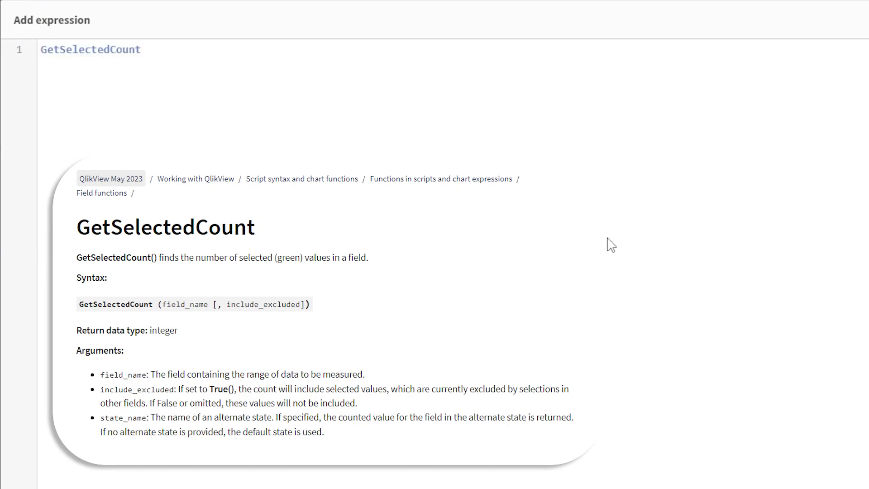
pyautogui.write('mont')
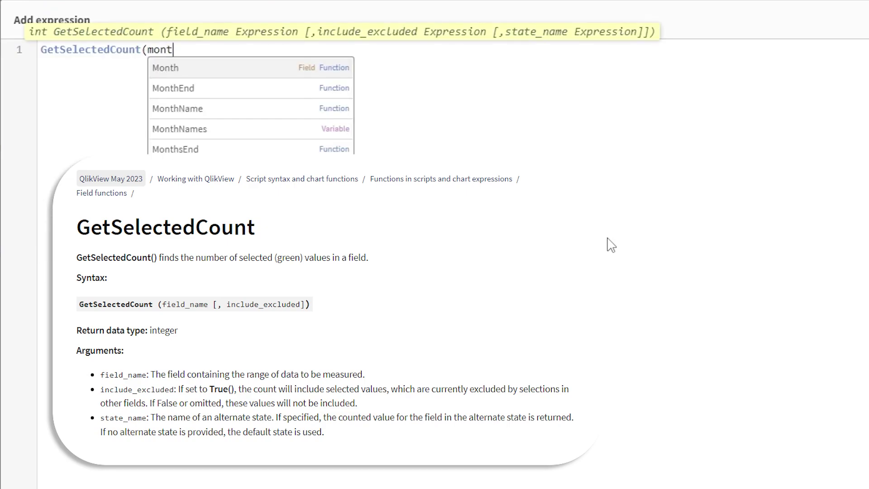
pyautogui.press('Return')
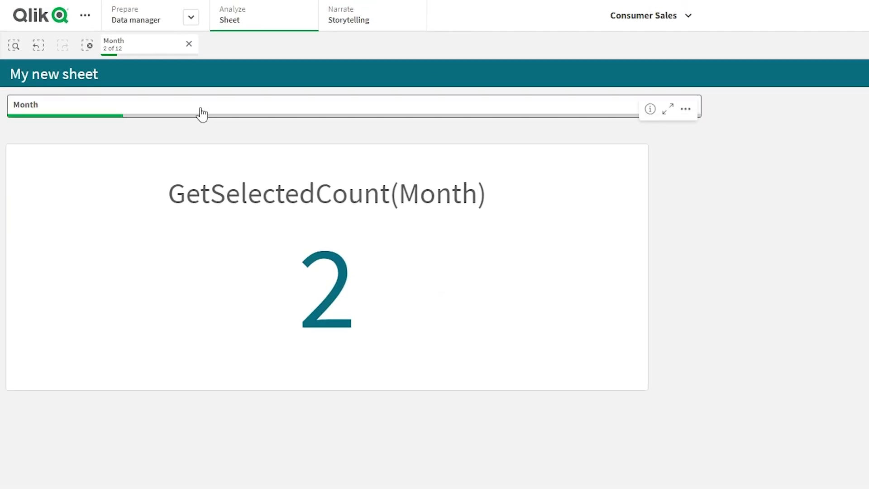
# - Add Mar, Apr and May to the Month selection so the KPI reads 5
pyautogui.click(201, 114)
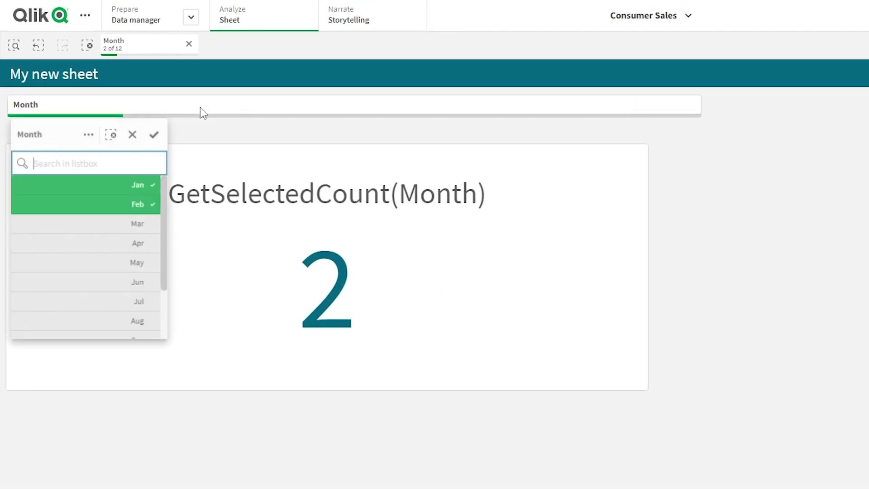
pyautogui.click(135, 229)
pyautogui.click(136, 244)
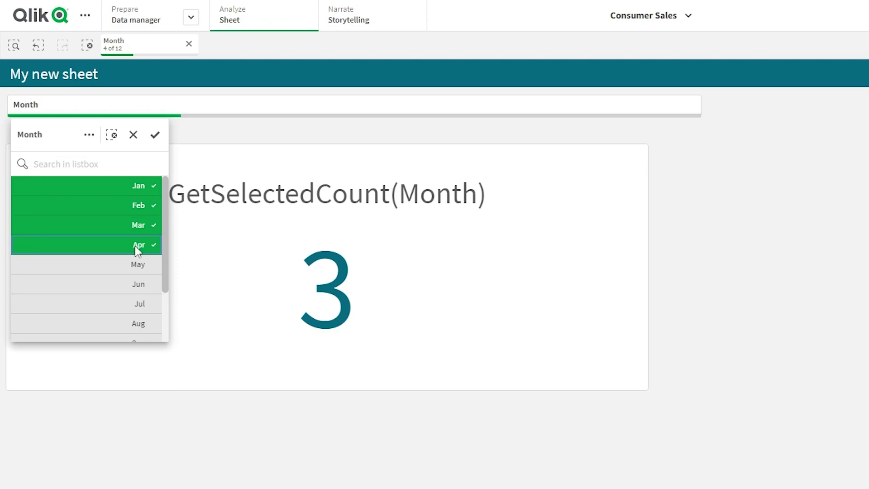
pyautogui.click(138, 269)
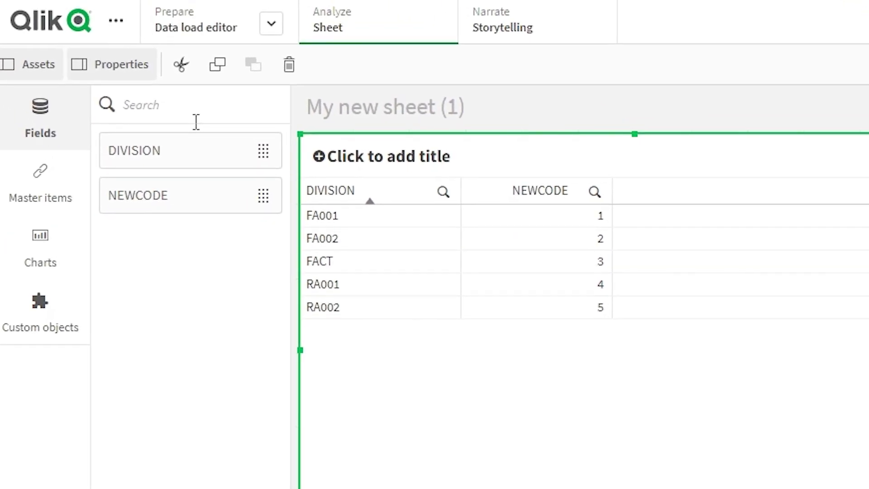
# - Place a KPI below the table with the measure Count(NEWCODE)
pyautogui.write('kpi')
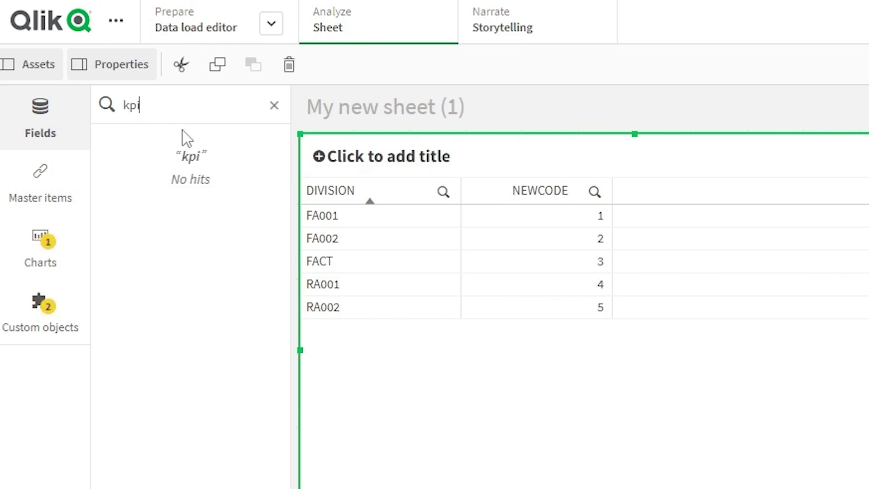
pyautogui.click(68, 242)
pyautogui.moveTo(186, 155); pyautogui.dragTo(620, 488)
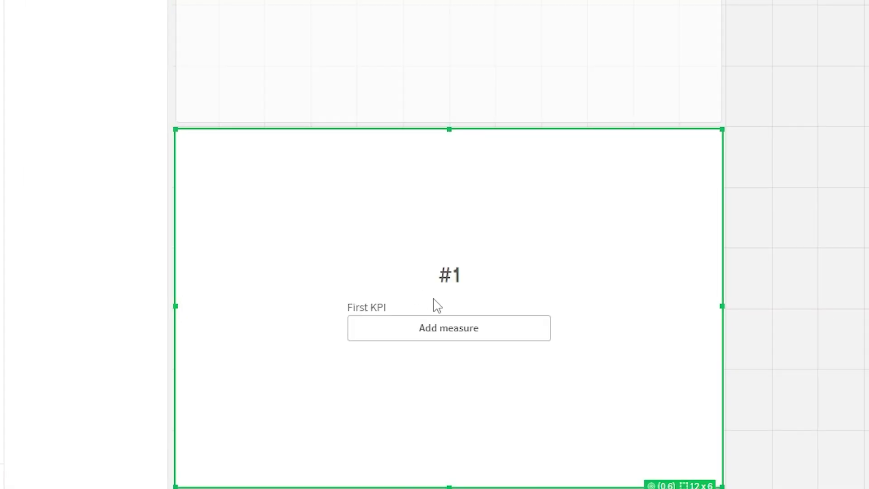
pyautogui.click(450, 333)
pyautogui.click(613, 334)
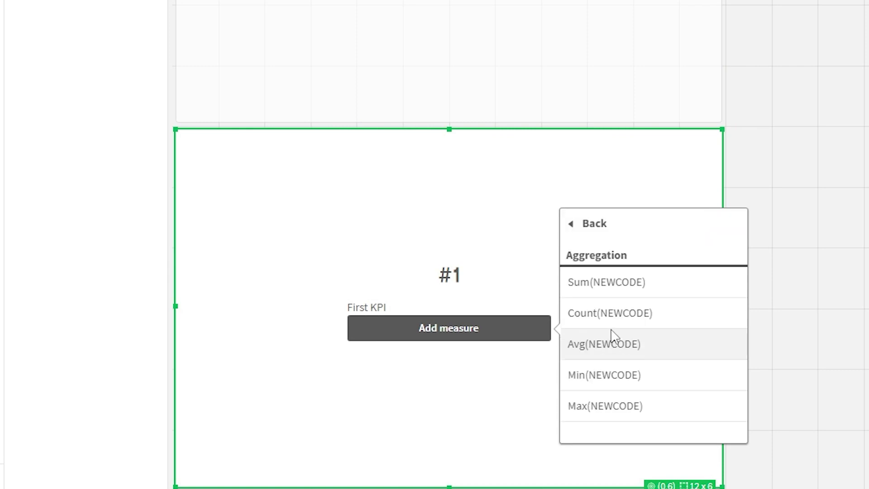
pyautogui.click(645, 316)
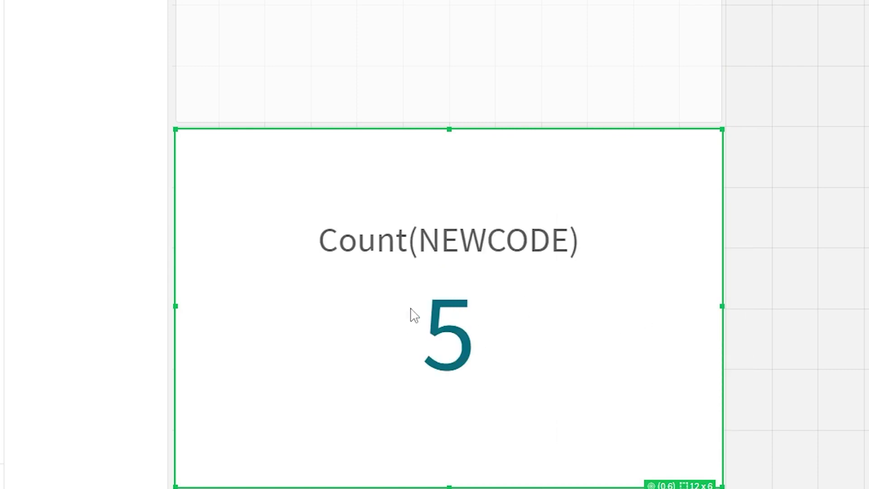
# - Take a screen capture of the DIVISION/NEWCODE table's top rows
pyautogui.click(581, 17)
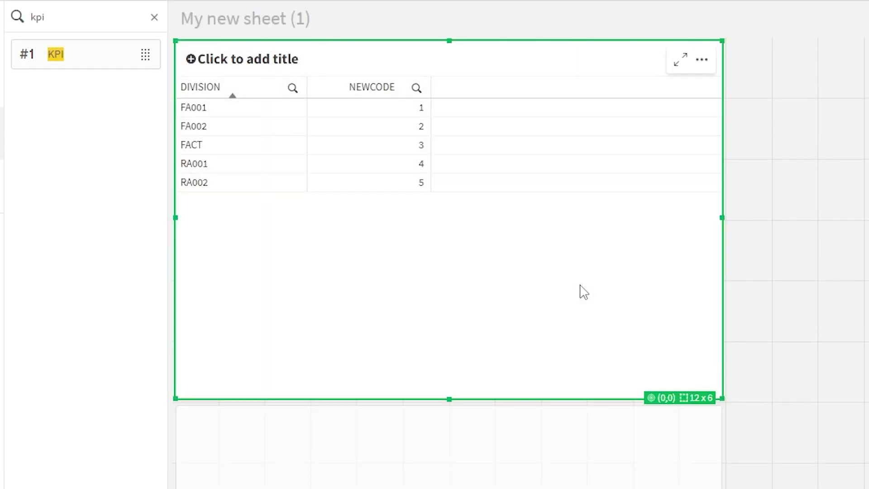
pyautogui.press('super+shift+s')
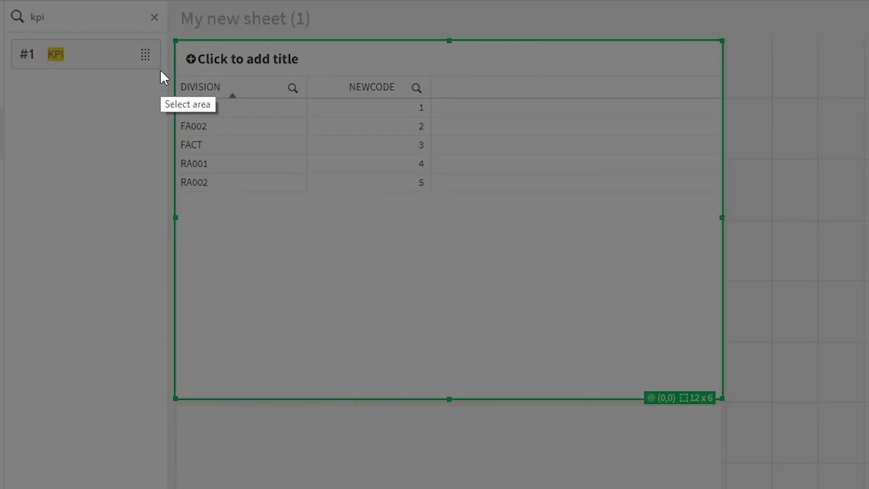
pyautogui.moveTo(163, 62); pyautogui.dragTo(435, 154)
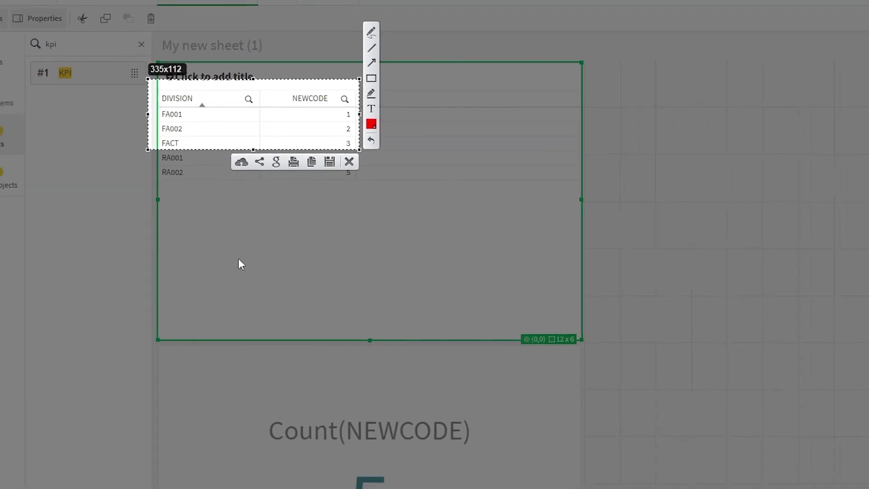
pyautogui.hotkey('ctrl', 'c')
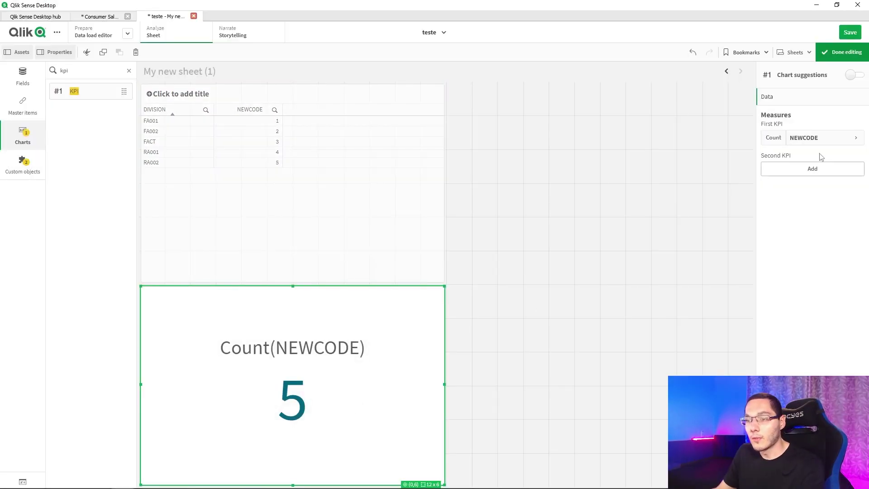
# - Change the KPI measure to Count({< DIVISION={"FA*"} >} NEWCODE) and apply it
pyautogui.click(825, 138)
pyautogui.click(849, 165)
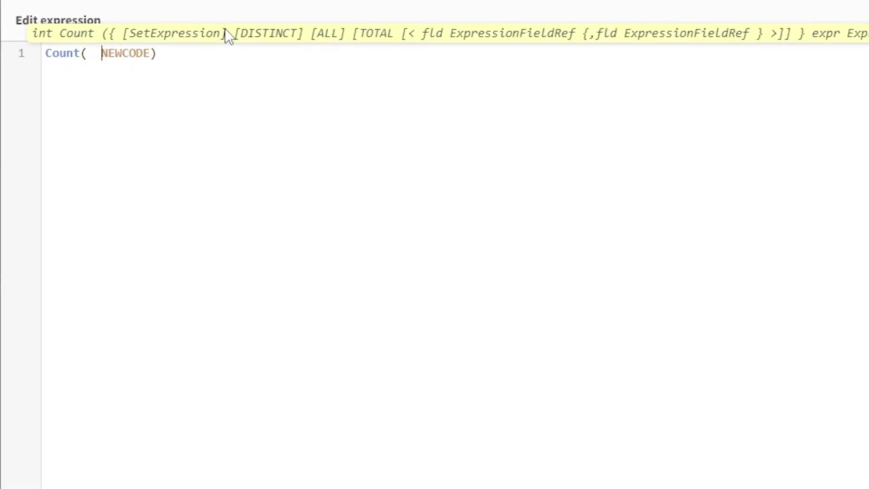
pyautogui.press('Left')
pyautogui.press('Left')
pyautogui.write('{< D >}')
pyautogui.press('Left')
pyautogui.press('Left')
pyautogui.press('Left')
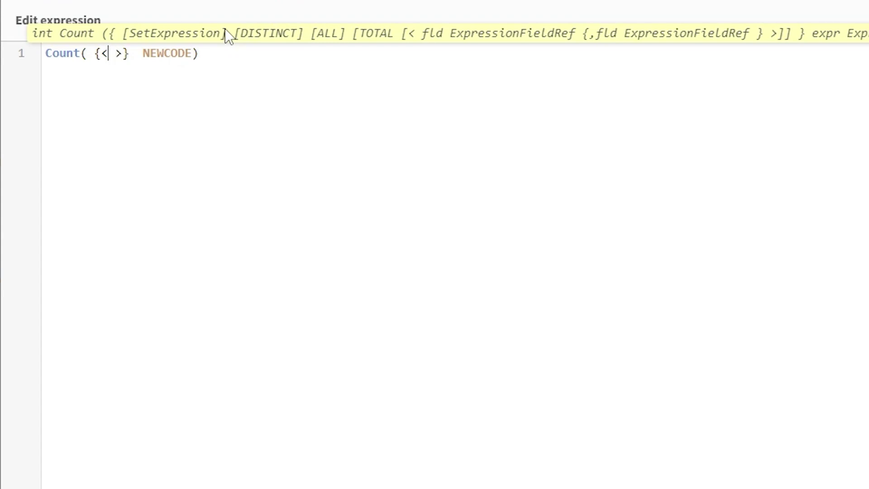
pyautogui.write('Divi')
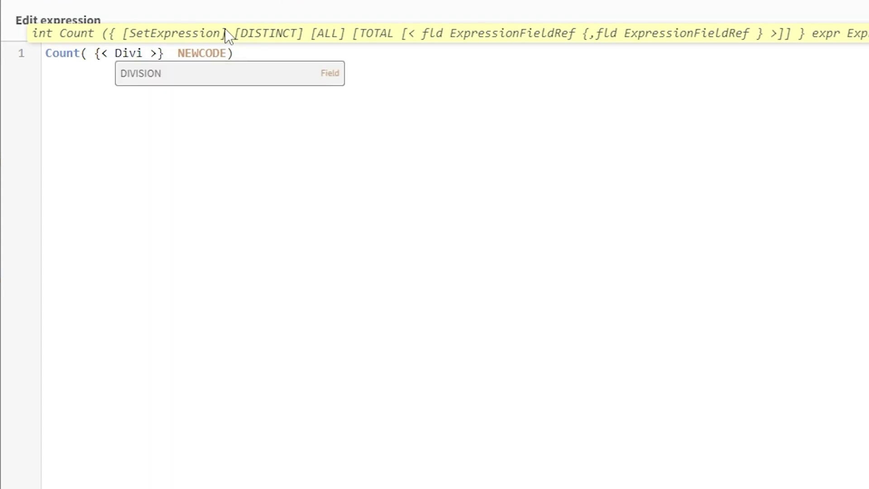
pyautogui.press('Return')
pyautogui.write('={}')
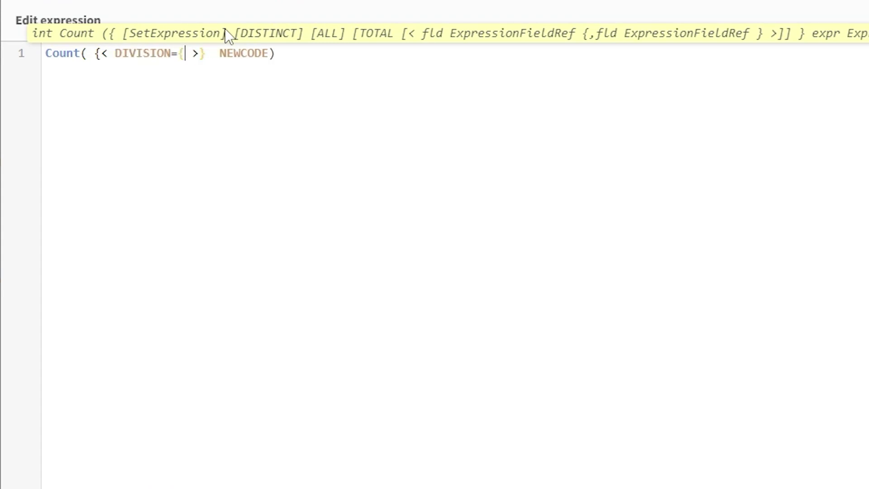
pyautogui.press('Left')
pyautogui.write('"F')
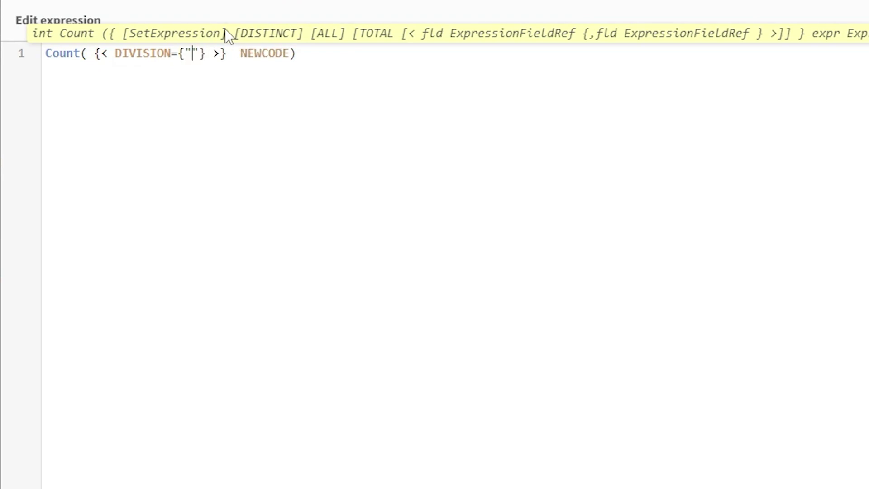
pyautogui.write('A*')
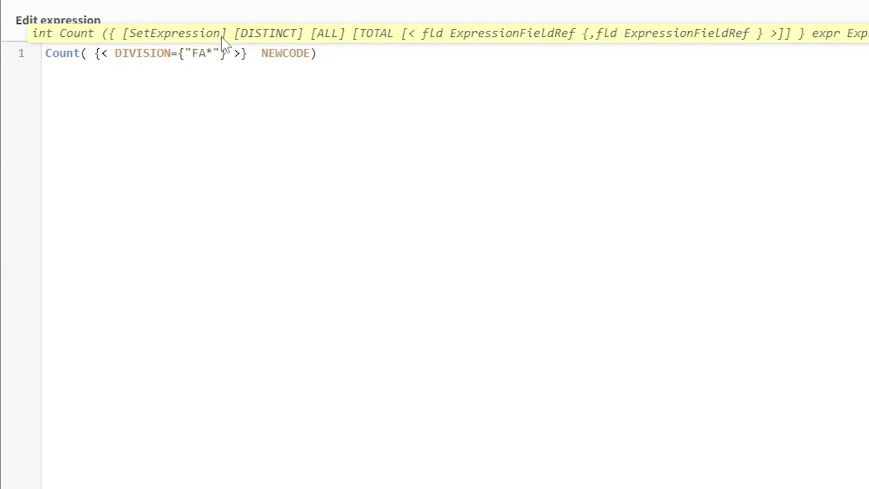
pyautogui.click(838, 475)
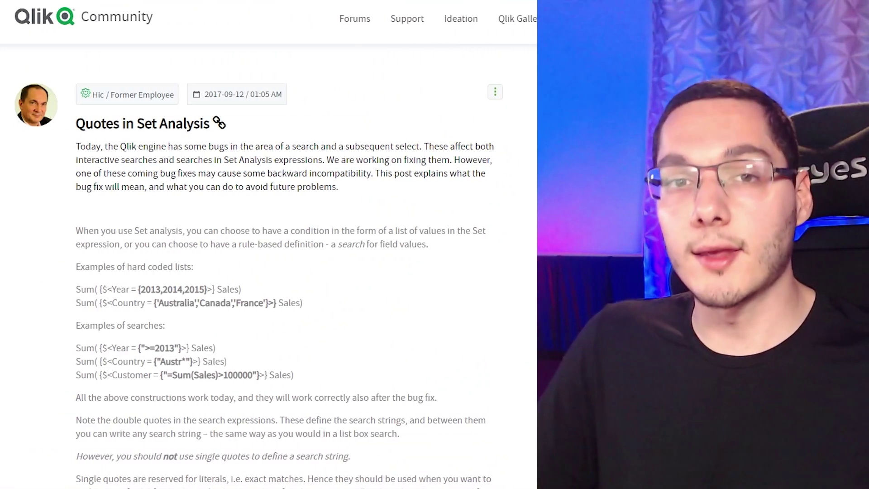
# - Scroll down through the 'Quotes in Set Analysis' article to its comments
pyautogui.scroll(-5, 285, 267)
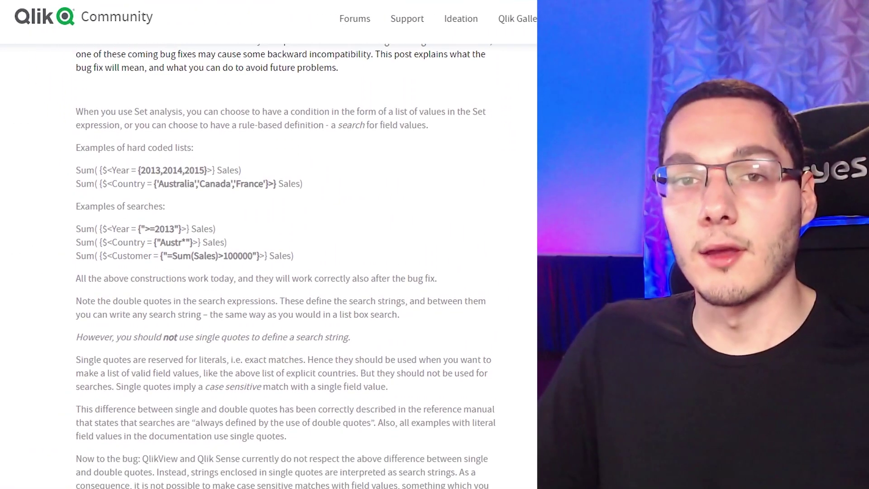
pyautogui.scroll(-10, 285, 267)
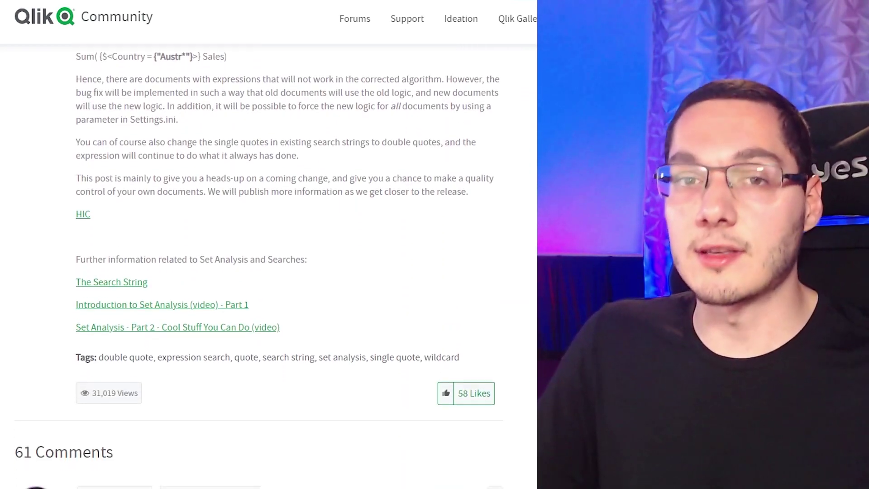